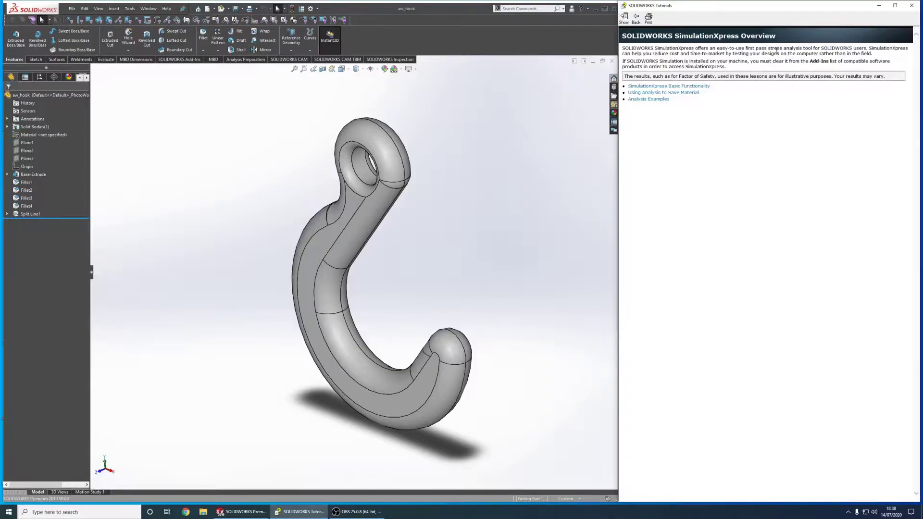
Highlight part of the tutorial overview, then check the installed add-ins list and close it unchanged.
{"action": "left_click_drag", "start_coordinate": [762, 54], "coordinate": [874, 54]}
{"action": "left_click", "coordinate": [721, 208]}
{"action": "left_click", "coordinate": [130, 9]}
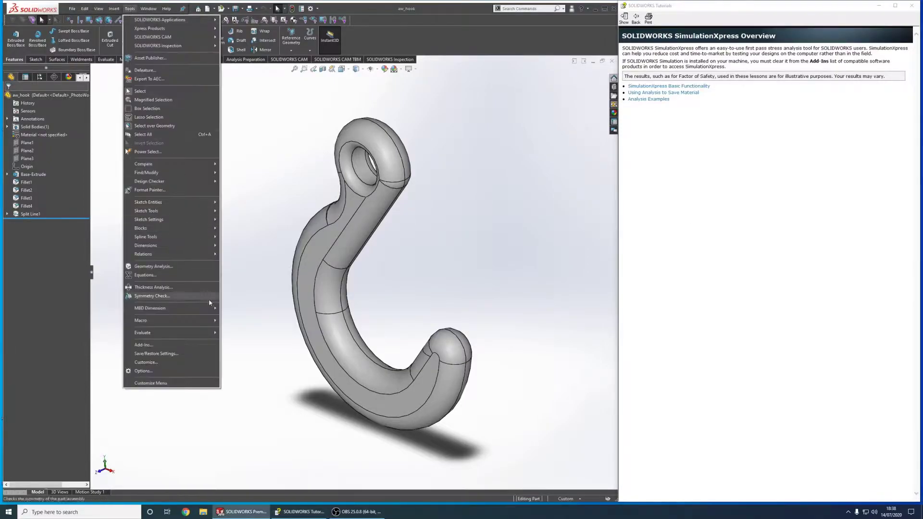
{"action": "left_click", "coordinate": [207, 345]}
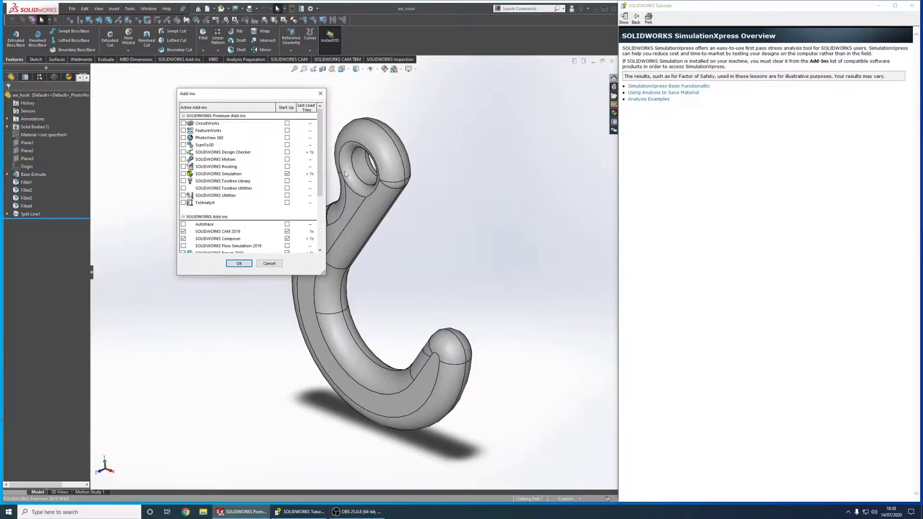
{"action": "left_click", "coordinate": [320, 94]}
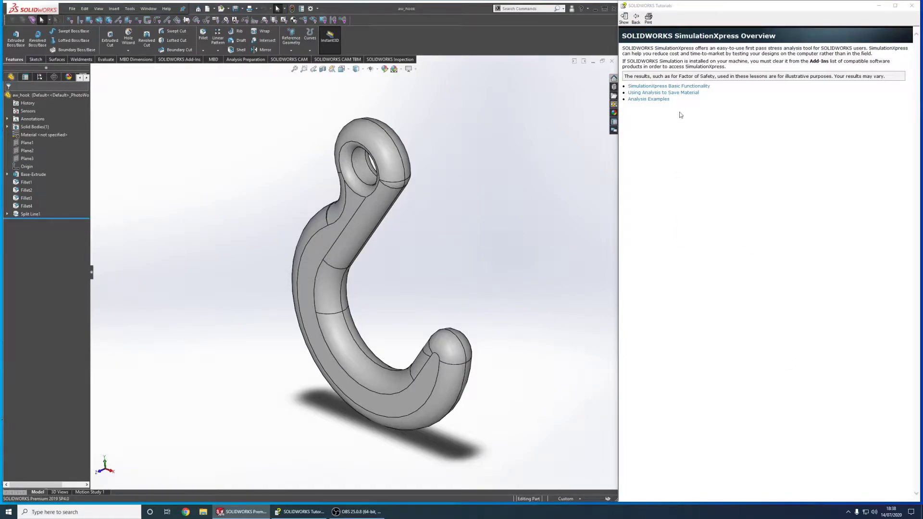
Go through SimulationXpress Basic Functionality and Opening the Hook Part to the setting-options lesson.
{"action": "left_click", "coordinate": [691, 86]}
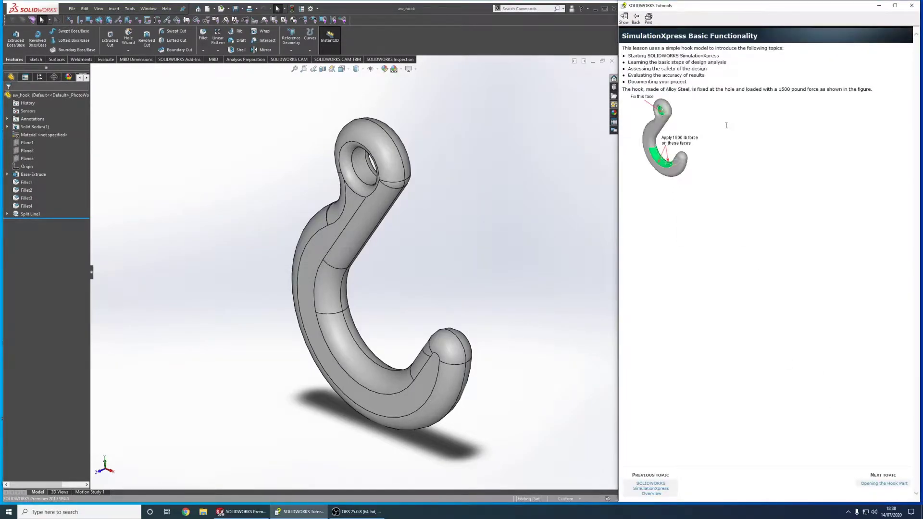
{"action": "left_click", "coordinate": [873, 483]}
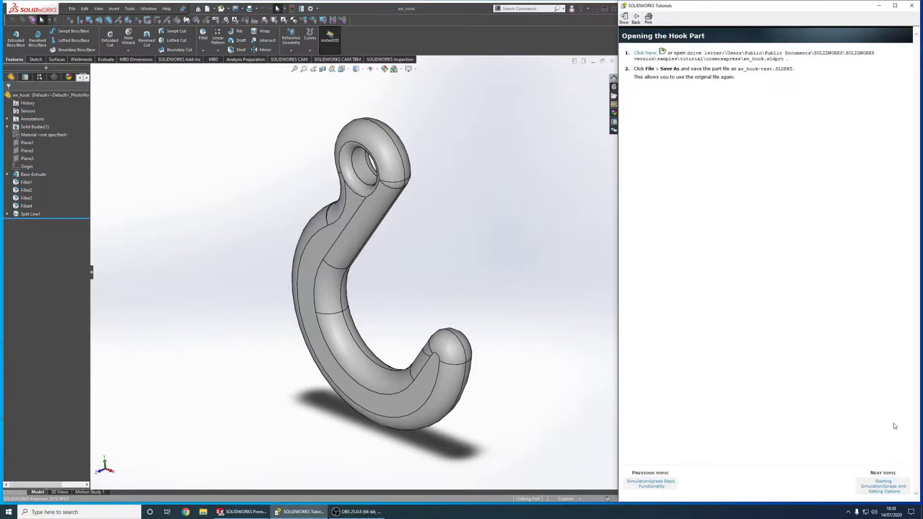
{"action": "left_click", "coordinate": [883, 485]}
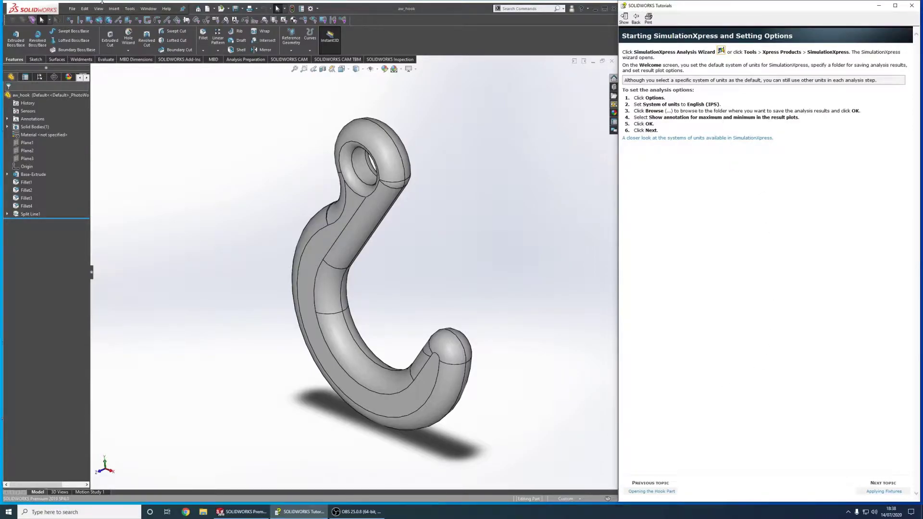
Launch SimulationXpress from Tools > Xpress Products and review its options, keeping English (IPS) units.
{"action": "left_click", "coordinate": [129, 8]}
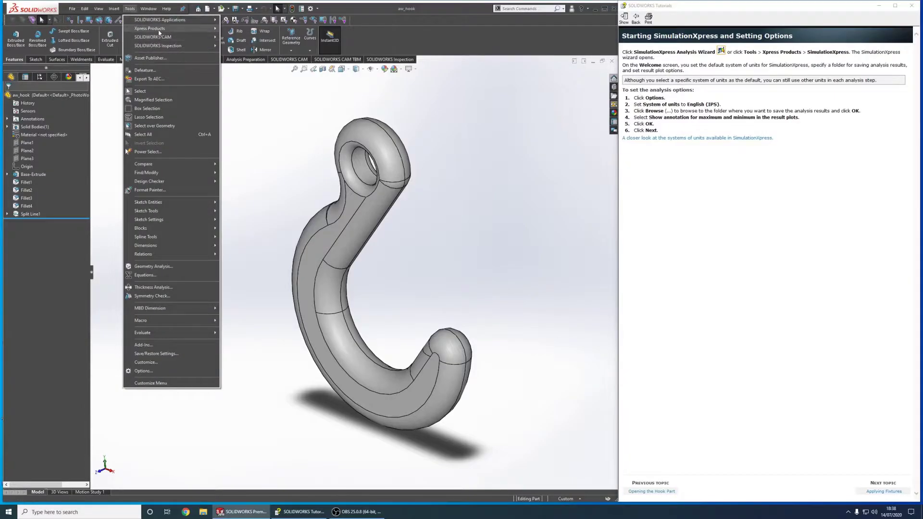
{"action": "mouse_move", "coordinate": [159, 33]}
{"action": "left_click", "coordinate": [259, 46]}
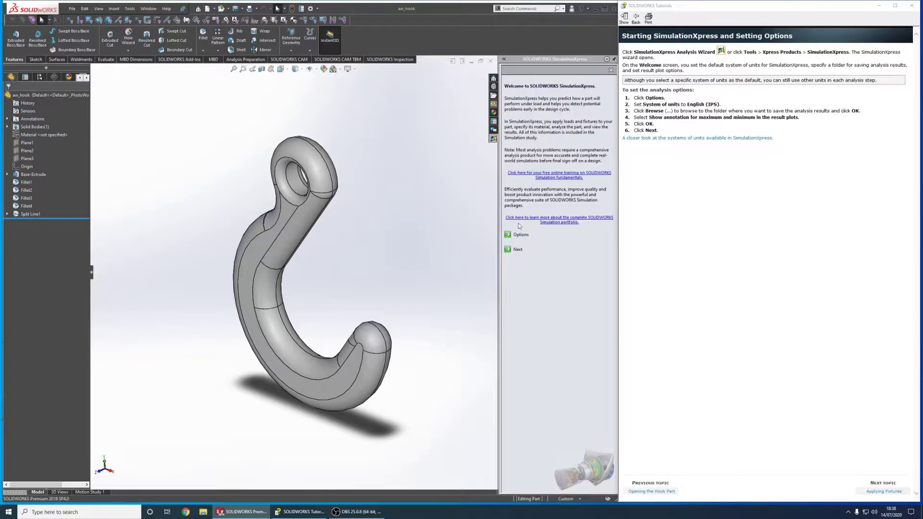
{"action": "left_click", "coordinate": [521, 235]}
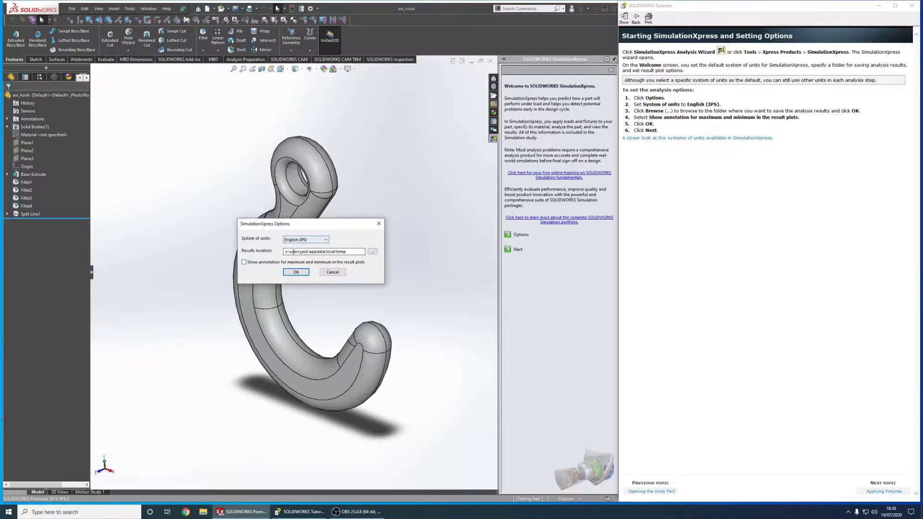
{"action": "left_click", "coordinate": [378, 224]}
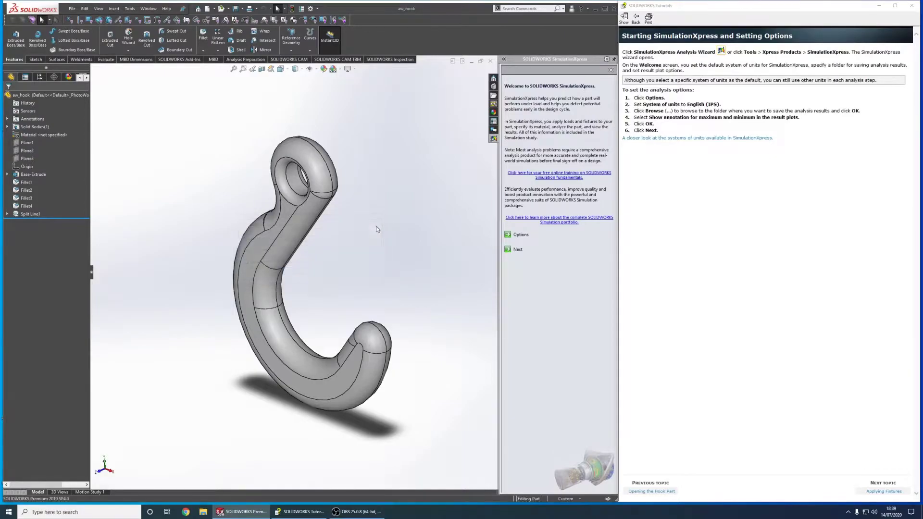
Add a fixed support on the hook's eye-hole face, with the tutorial on Applying Fixtures.
{"action": "left_click", "coordinate": [514, 249]}
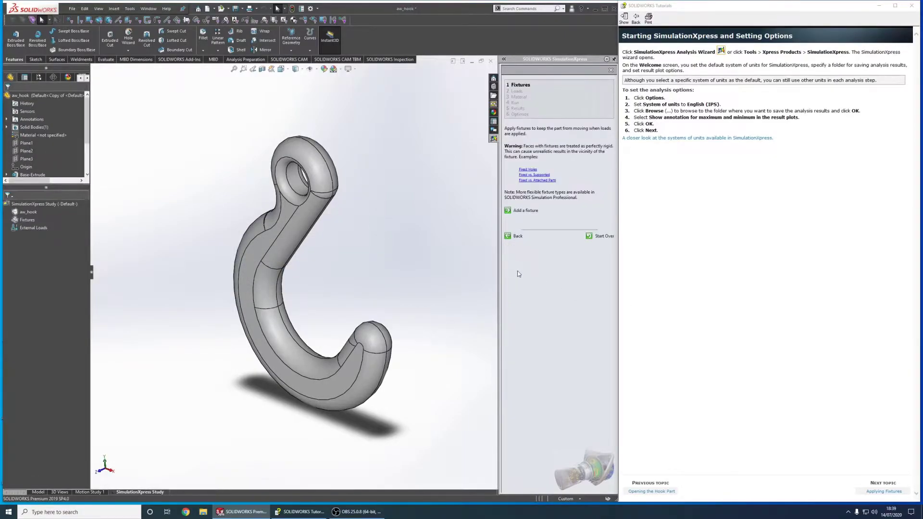
{"action": "left_click", "coordinate": [884, 491]}
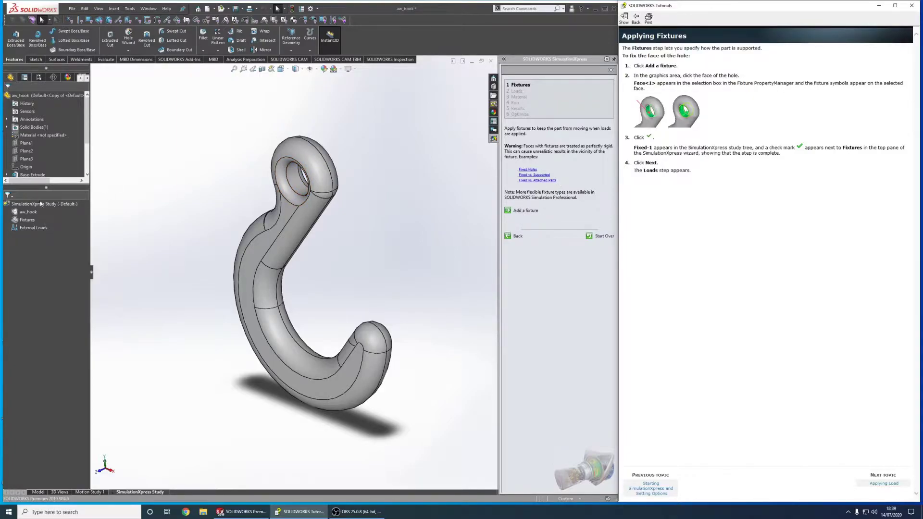
{"action": "left_click", "coordinate": [524, 211]}
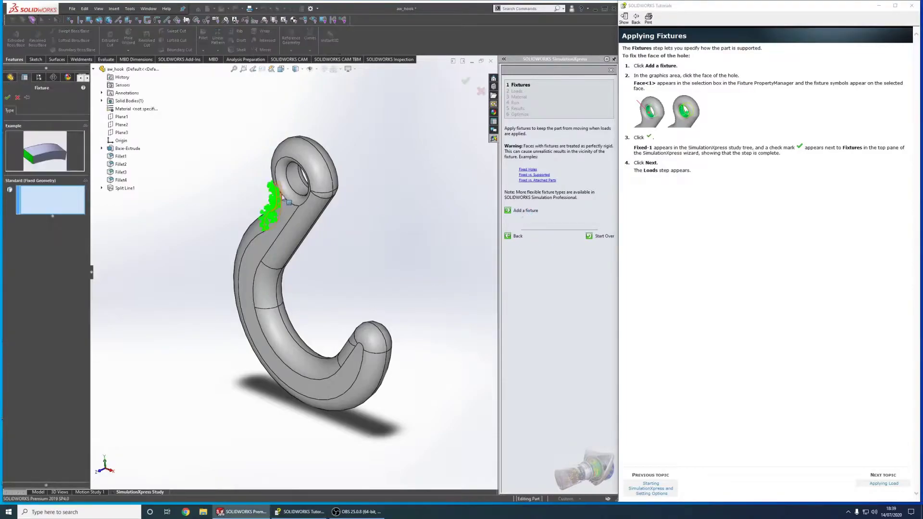
{"action": "left_click", "coordinate": [292, 179]}
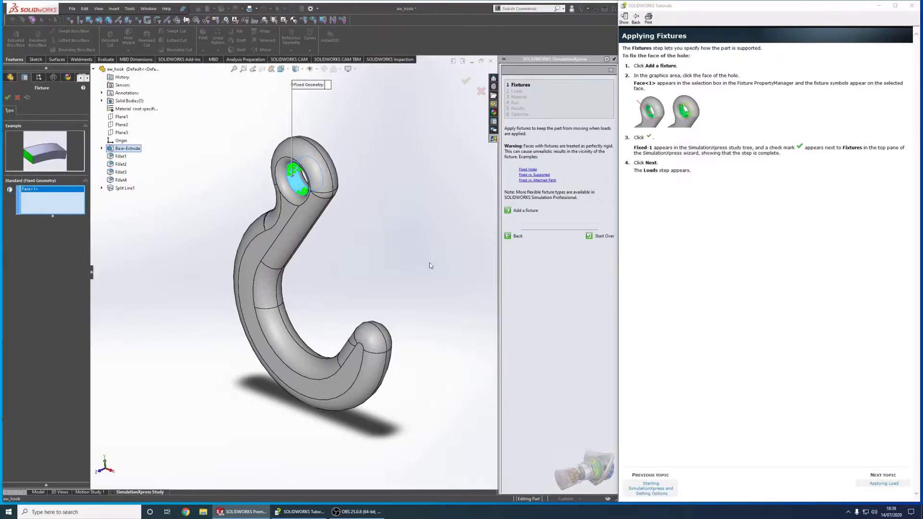
{"action": "key", "text": "Return"}
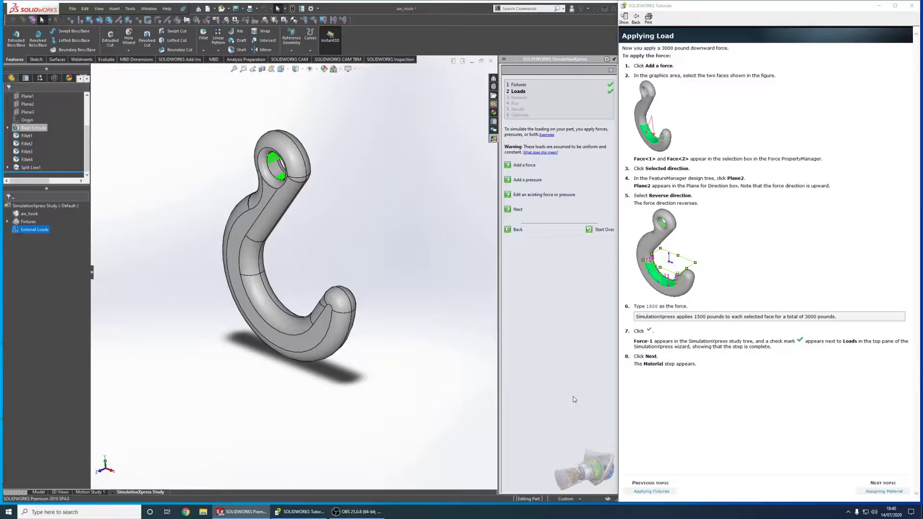
Apply 1500 lbf to both inner bend faces, directed along Plane2 and reversed to point downward.
{"action": "left_click", "coordinate": [524, 165]}
{"action": "left_click", "coordinate": [266, 290]}
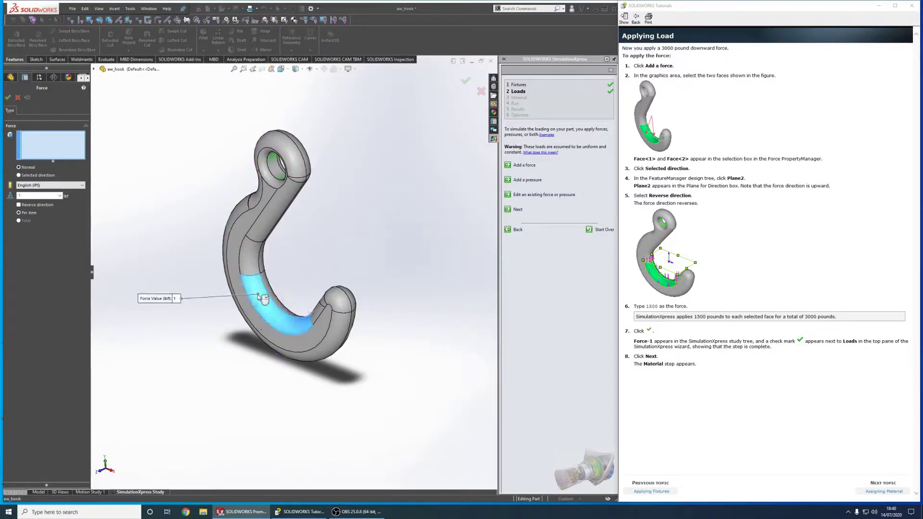
{"action": "left_click", "coordinate": [270, 294]}
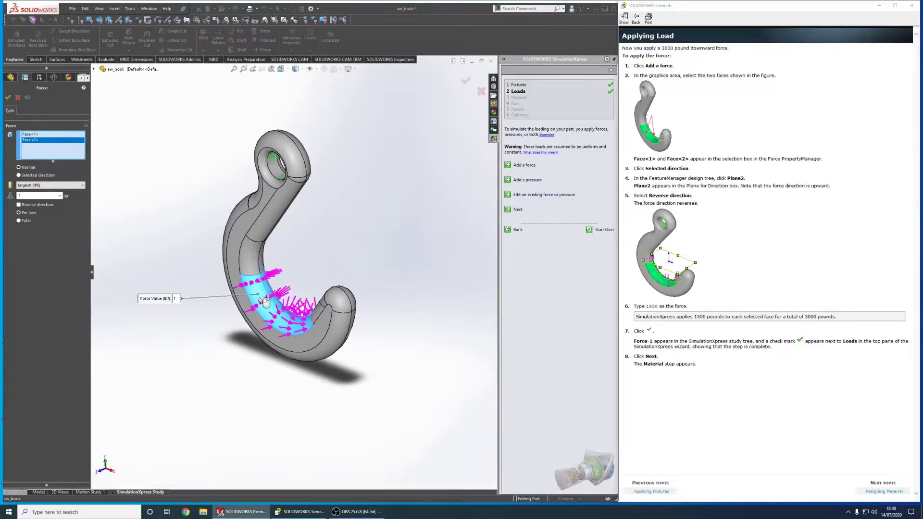
{"action": "left_click", "coordinate": [19, 176]}
{"action": "left_click", "coordinate": [93, 69]}
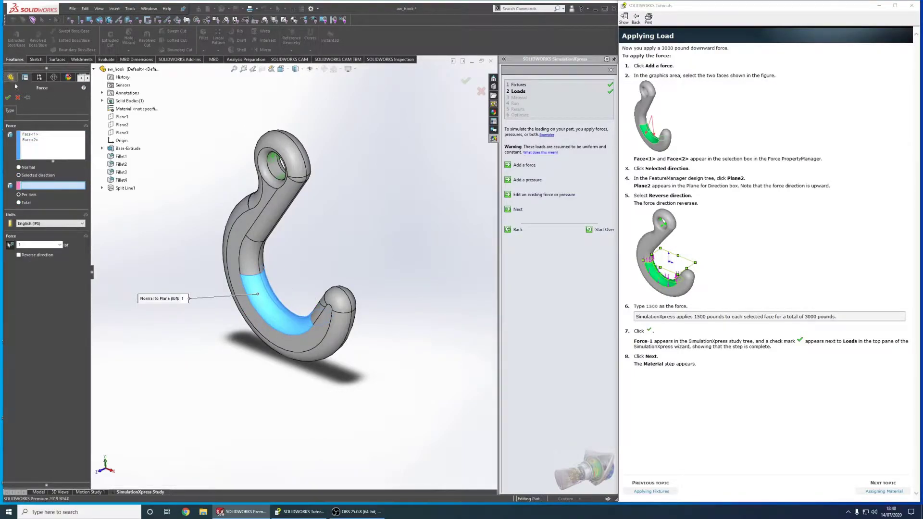
{"action": "left_click", "coordinate": [121, 125]}
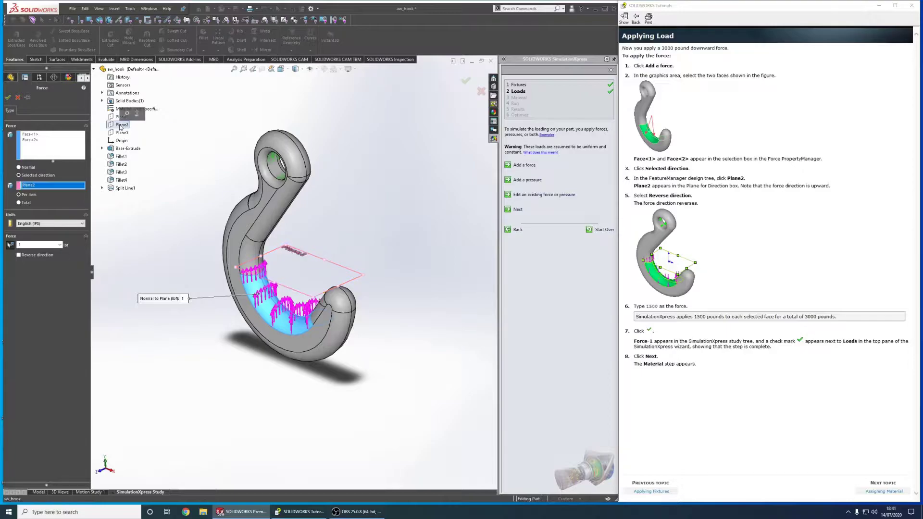
{"action": "scroll", "coordinate": [297, 307], "scroll_direction": "down", "scroll_amount": 5}
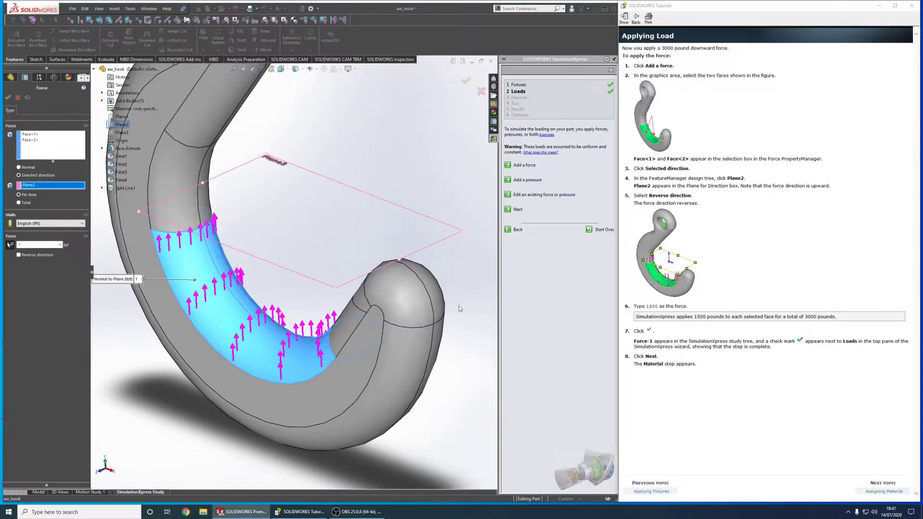
{"action": "left_click", "coordinate": [48, 255]}
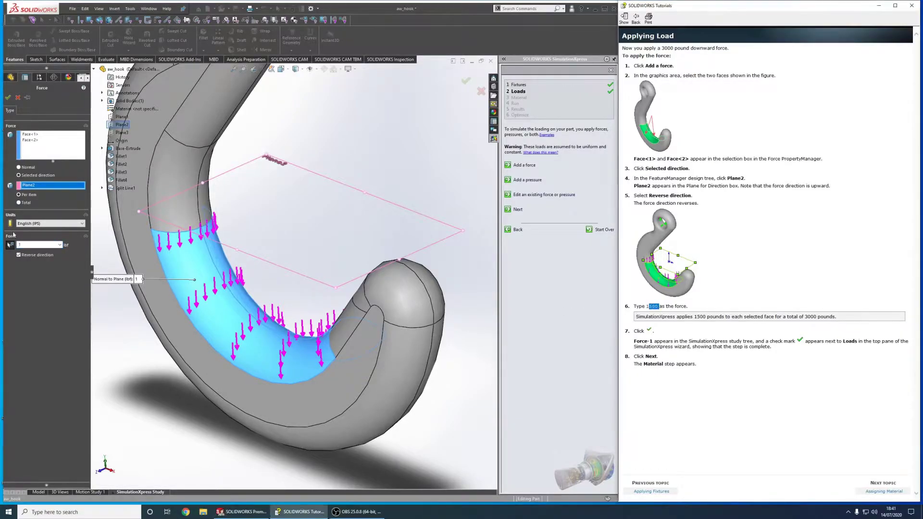
{"action": "type", "text": "15"}
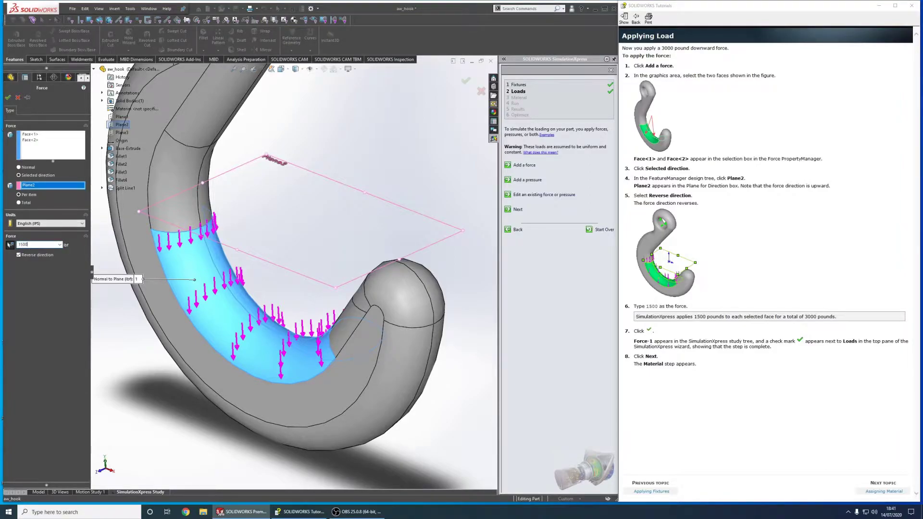
{"action": "type", "text": "00"}
{"action": "left_click", "coordinate": [7, 97]}
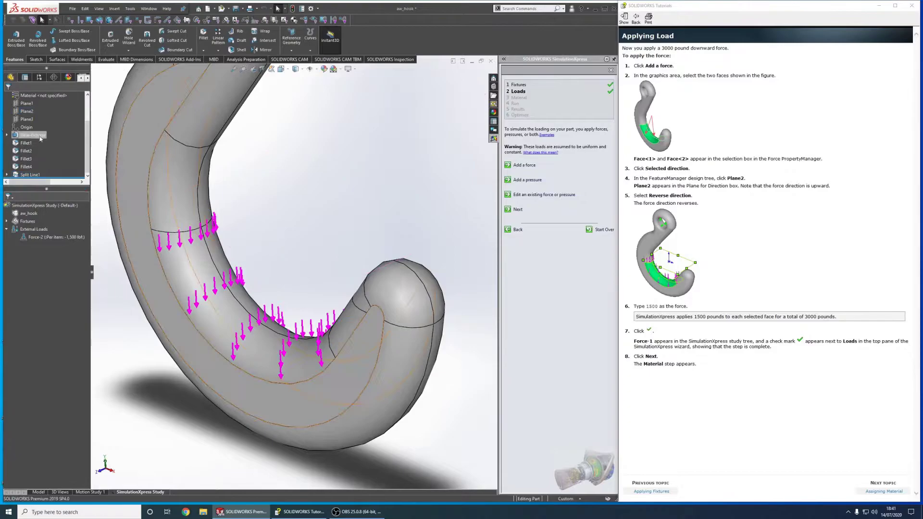
Assign Alloy Steel from the material library to the hook, with the tutorial on Assigning Material.
{"action": "left_click", "coordinate": [515, 209]}
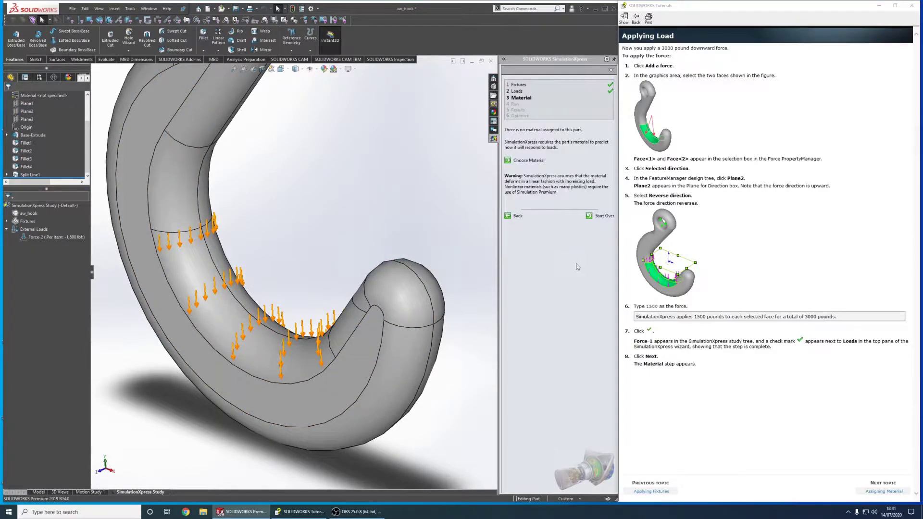
{"action": "left_click", "coordinate": [888, 492]}
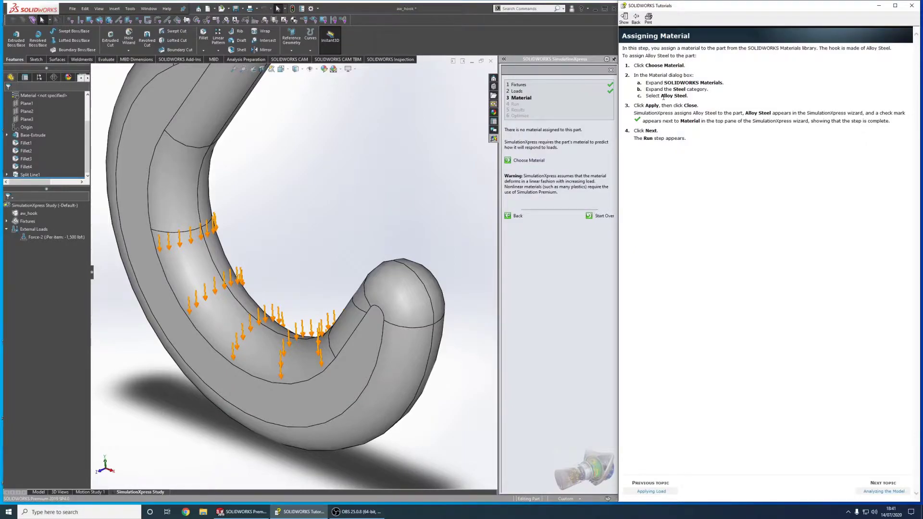
{"action": "left_click", "coordinate": [530, 162]}
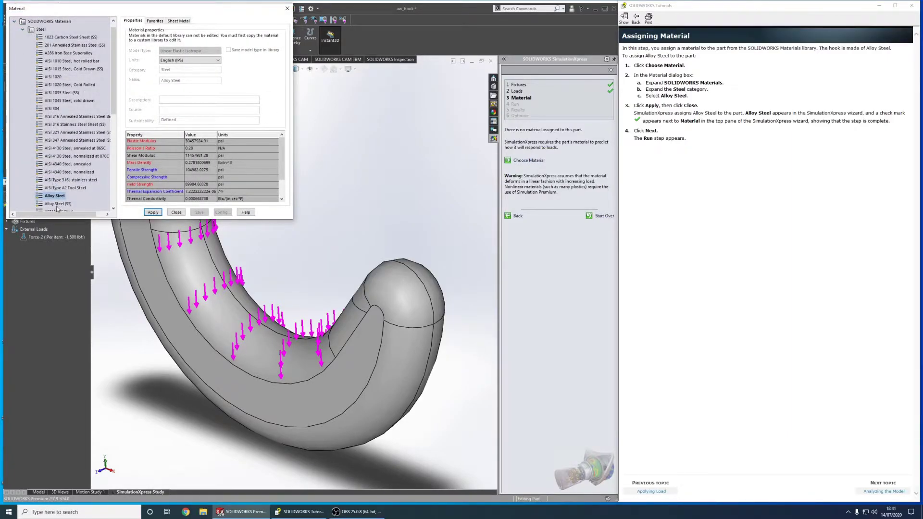
{"action": "left_click", "coordinate": [153, 212]}
{"action": "left_click", "coordinate": [176, 213]}
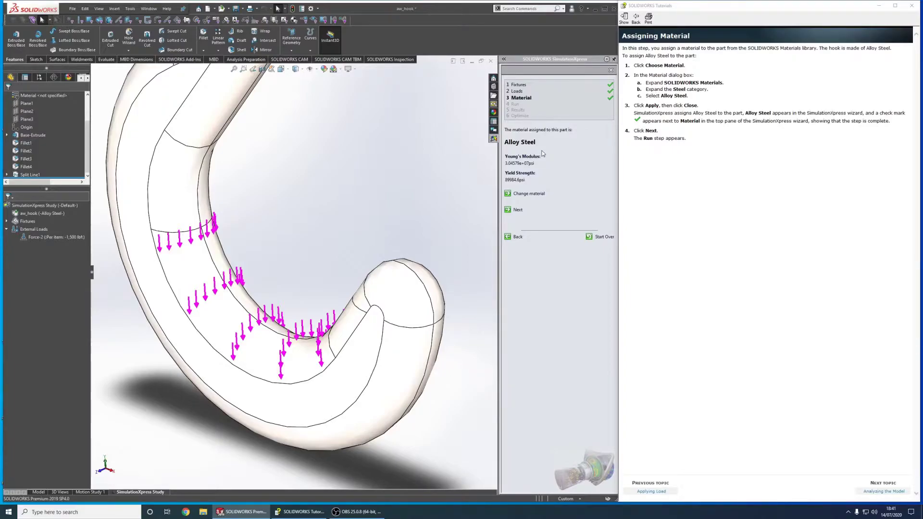
Move to the Run step and solve the hook with the default mesh.
{"action": "left_click", "coordinate": [514, 210]}
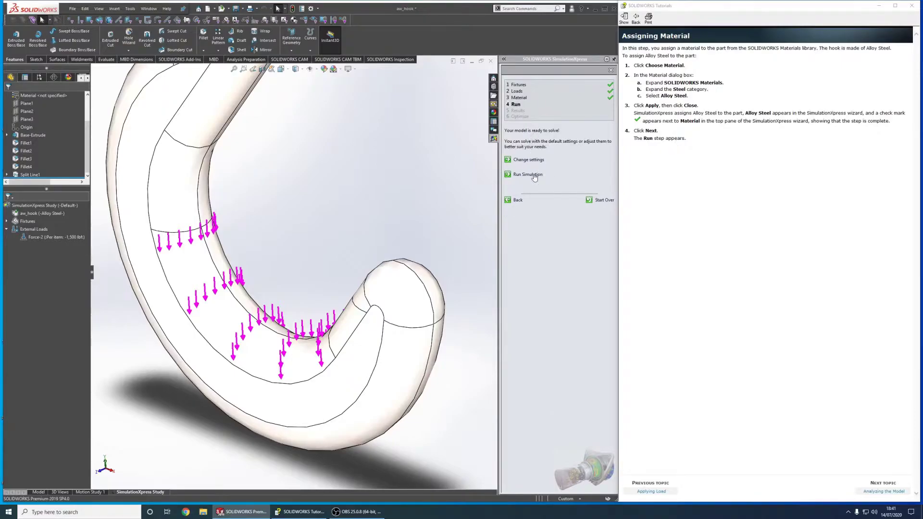
{"action": "left_click", "coordinate": [883, 492]}
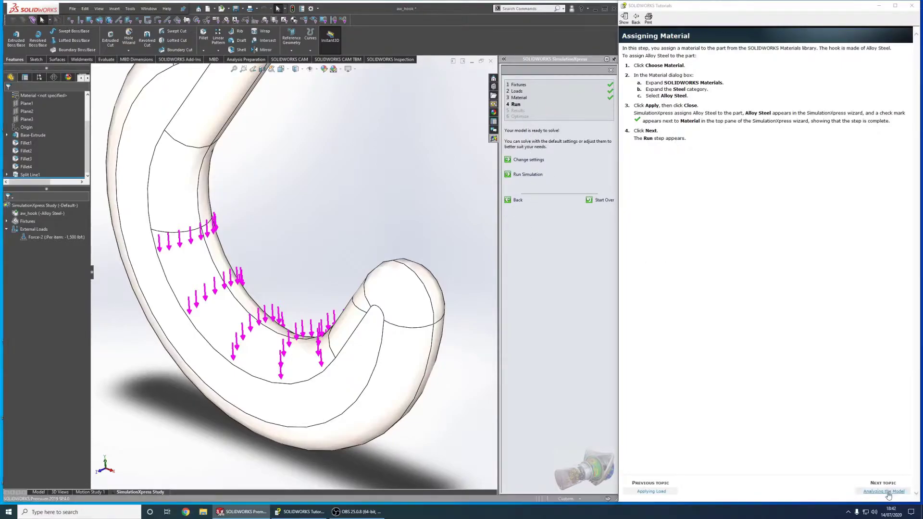
{"action": "left_click", "coordinate": [527, 175]}
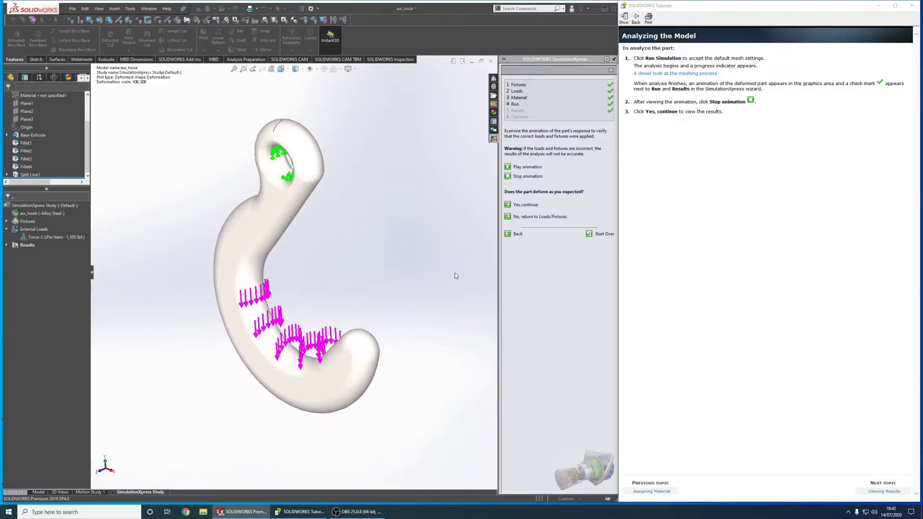
Accept the deformation and read the Viewing Results note that the model won't fail.
{"action": "left_click", "coordinate": [525, 205]}
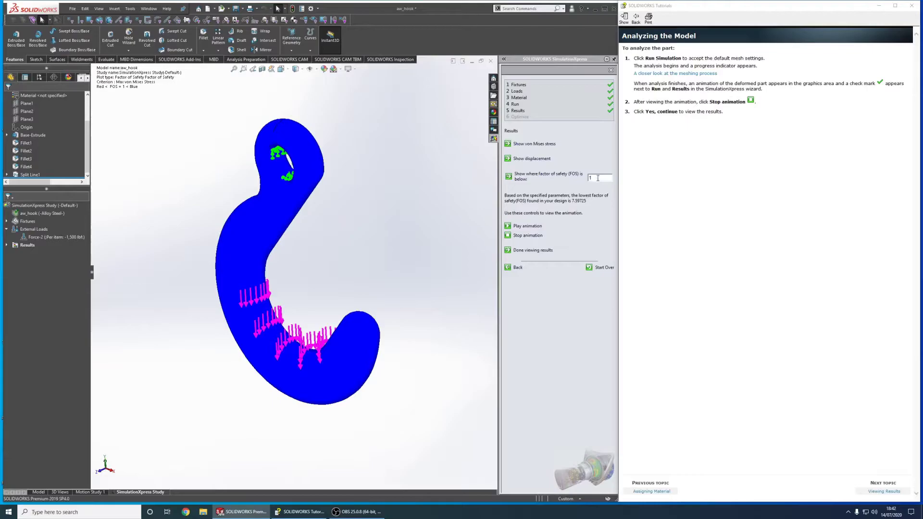
{"action": "left_click", "coordinate": [884, 491]}
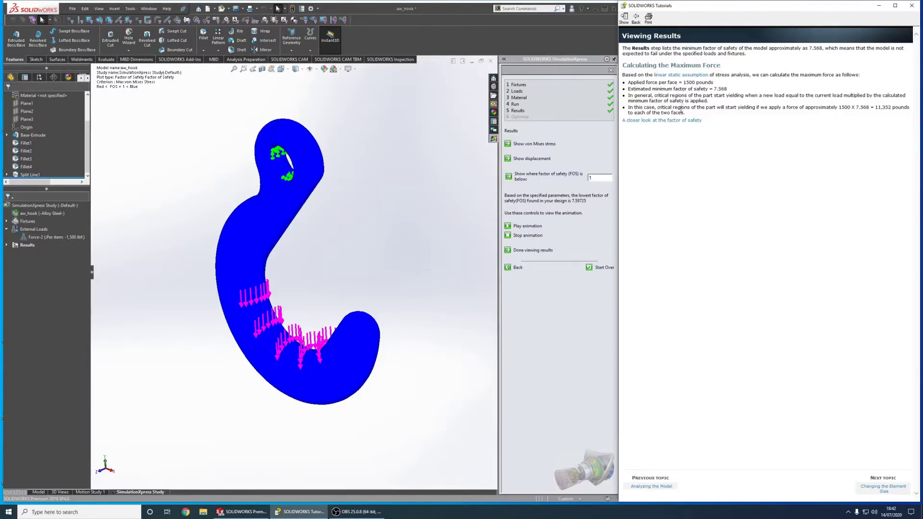
{"action": "left_click_drag", "start_coordinate": [856, 49], "coordinate": [750, 55]}
{"action": "left_click", "coordinate": [749, 55]}
Read the factor-of-safety explanation, then advance the tutorial to Changing the Element Size.
{"action": "left_click", "coordinate": [677, 120]}
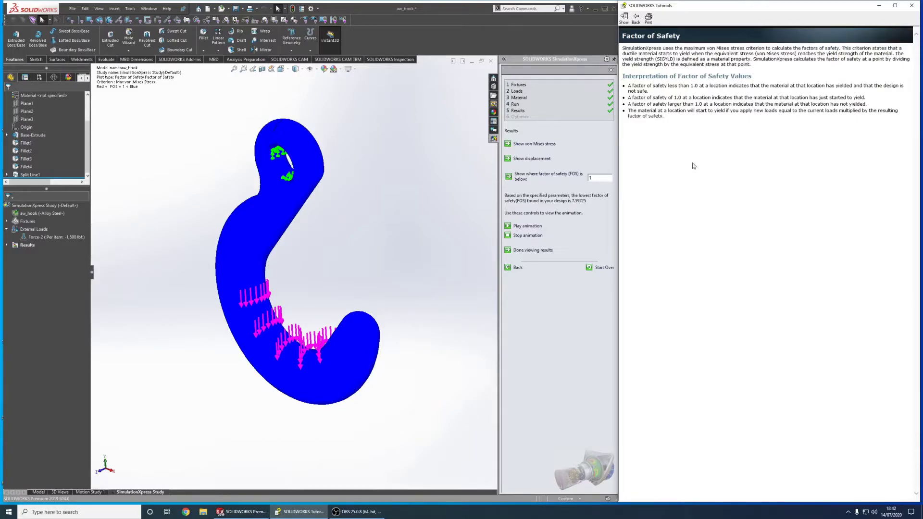
{"action": "left_click_drag", "start_coordinate": [653, 98], "coordinate": [864, 98]}
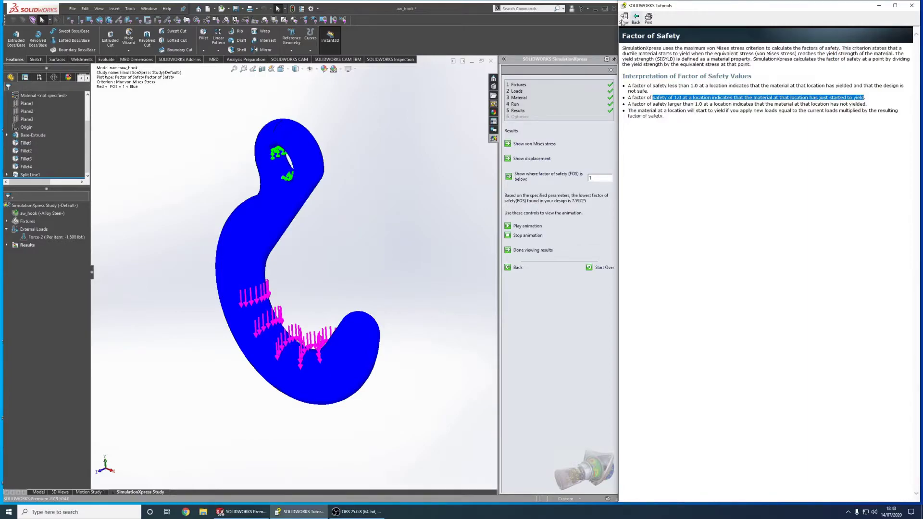
{"action": "left_click", "coordinate": [636, 18]}
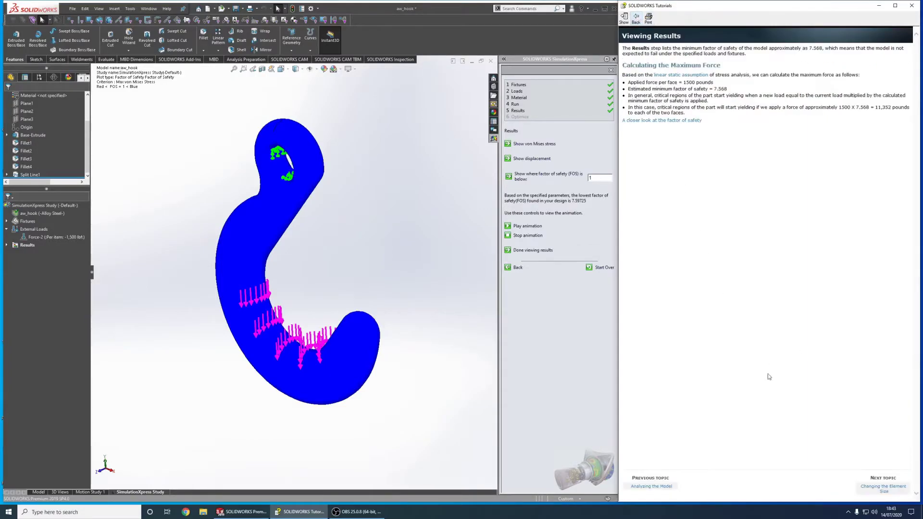
{"action": "left_click", "coordinate": [881, 488]}
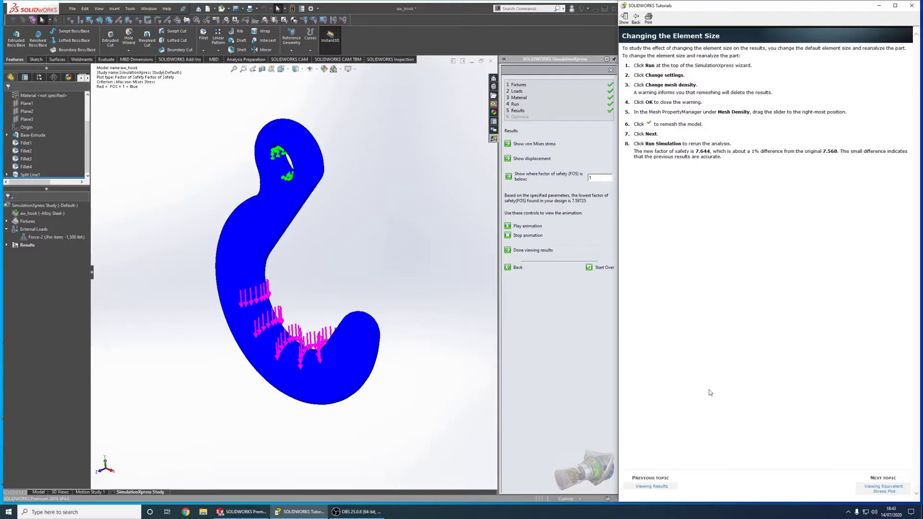
Set the mesh density slider to Fine, accepting deletion of earlier results, and remesh the hook.
{"action": "left_click", "coordinate": [515, 104]}
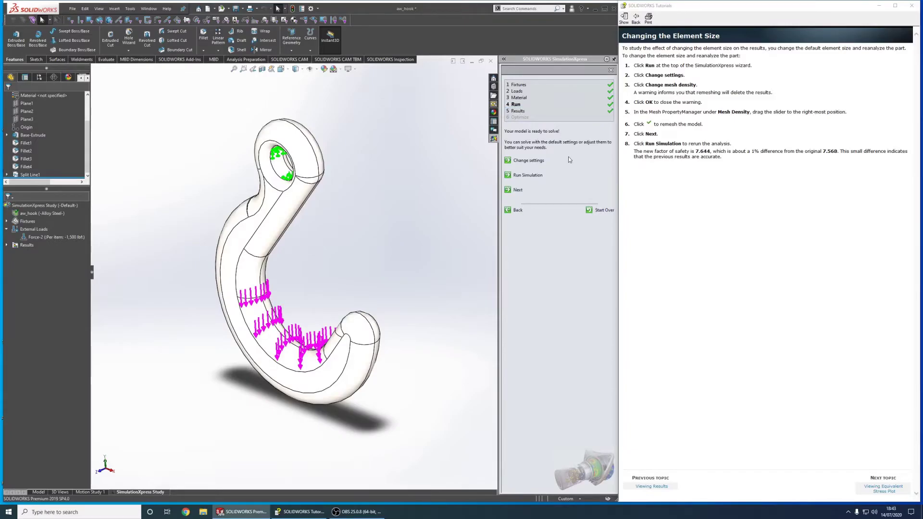
{"action": "left_click", "coordinate": [529, 161]}
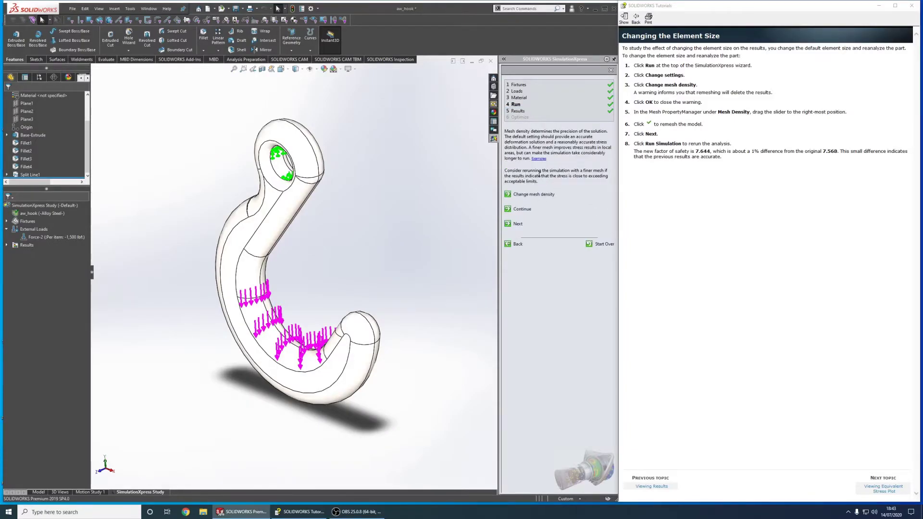
{"action": "left_click", "coordinate": [538, 195]}
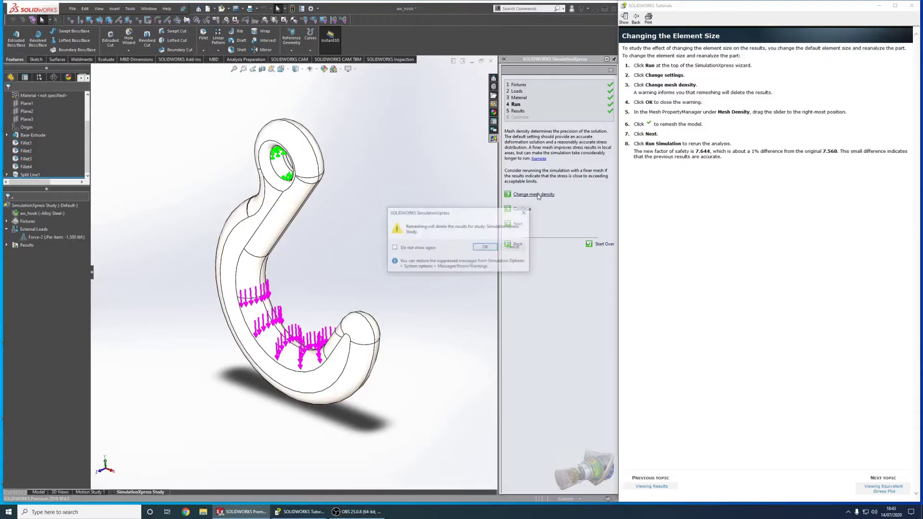
{"action": "left_click", "coordinate": [485, 247]}
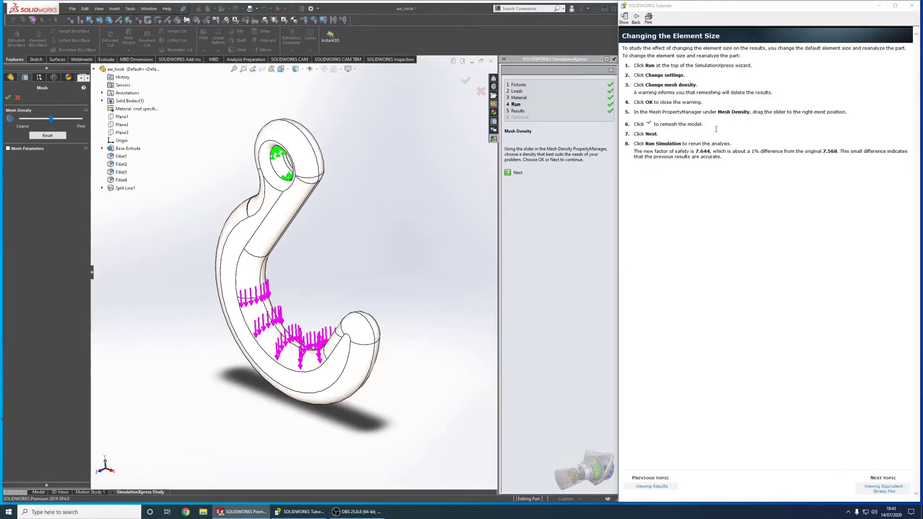
{"action": "left_click_drag", "start_coordinate": [51, 118], "coordinate": [80, 118]}
{"action": "key", "text": "Return"}
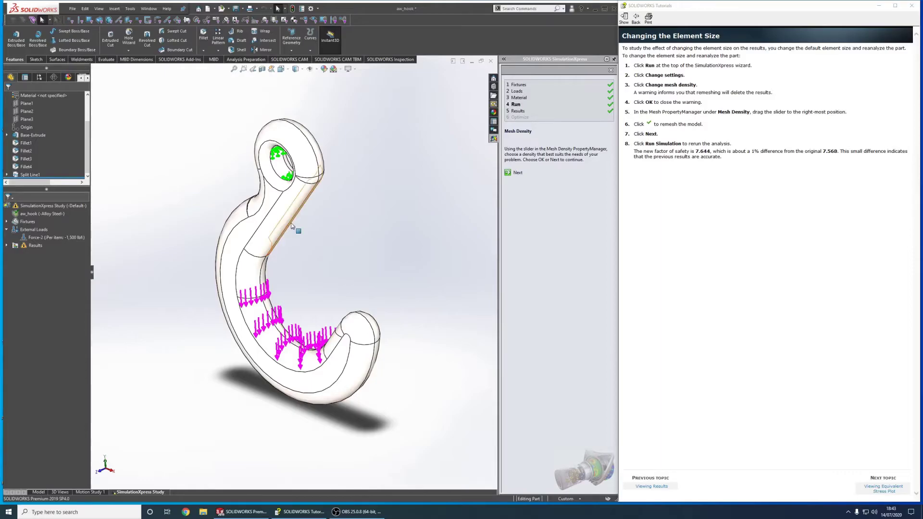
Rerun the fine-mesh analysis (lowest FOS 7.63312) and advance to Viewing Equivalent Stress Plot.
{"action": "left_click", "coordinate": [517, 174]}
{"action": "left_click", "coordinate": [532, 176]}
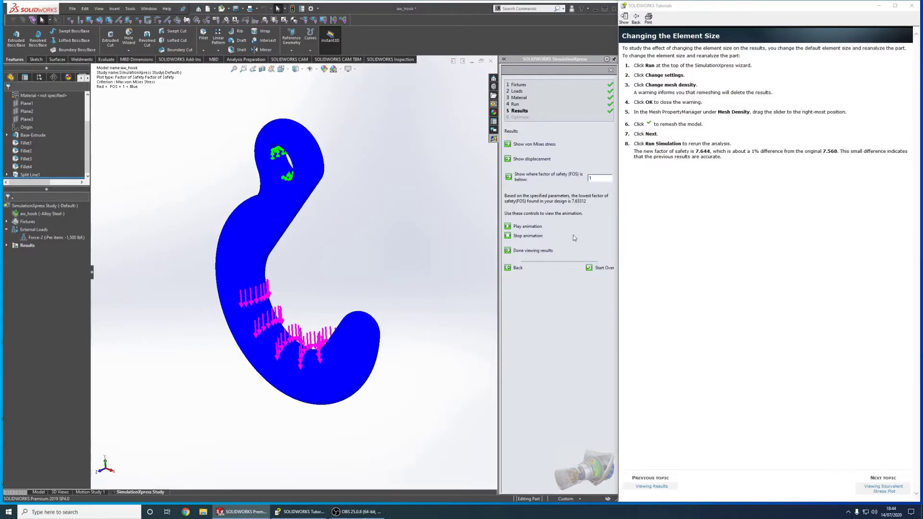
{"action": "double_click", "coordinate": [768, 151]}
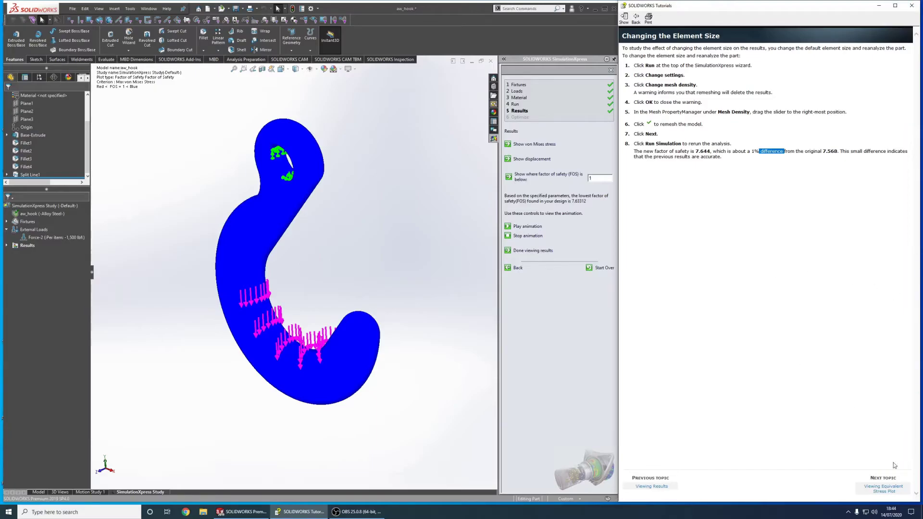
{"action": "left_click", "coordinate": [882, 489]}
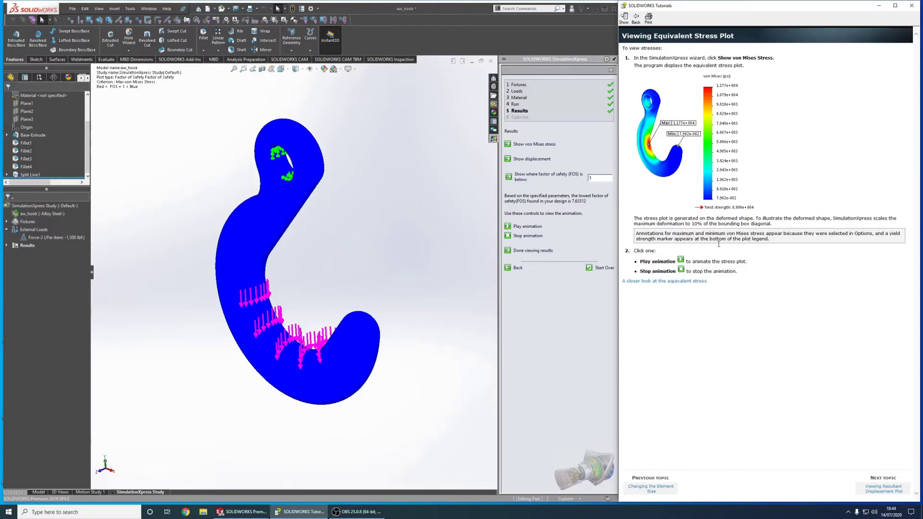
Show and briefly animate the von Mises stress plot, then open Viewing Resultant Displacement Plot.
{"action": "left_click", "coordinate": [534, 145]}
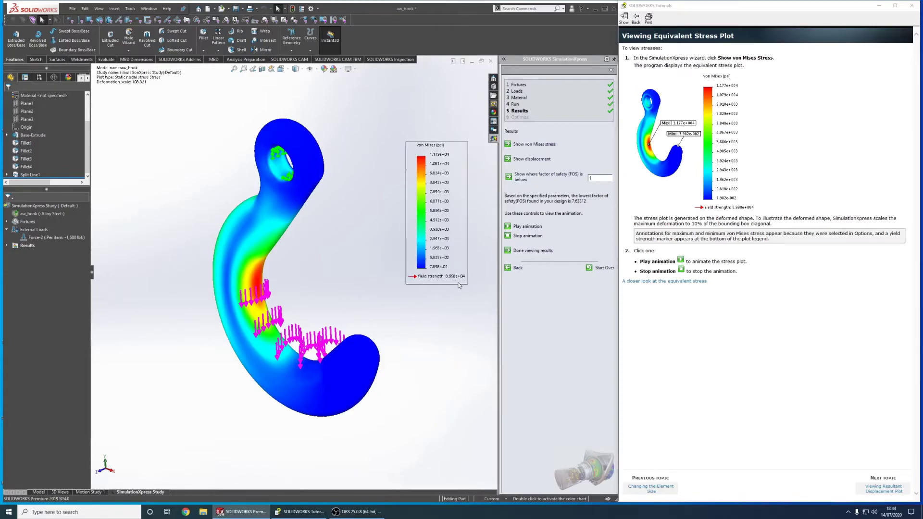
{"action": "left_click", "coordinate": [528, 227]}
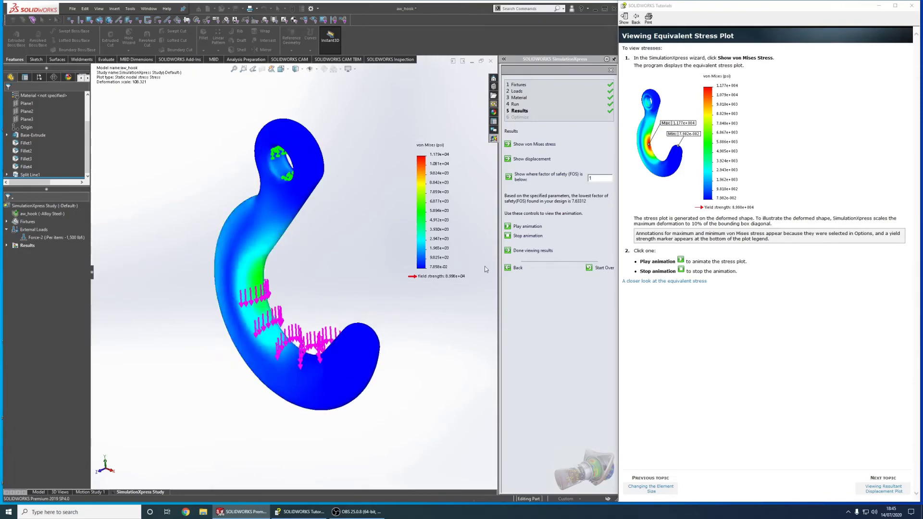
{"action": "left_click", "coordinate": [522, 236]}
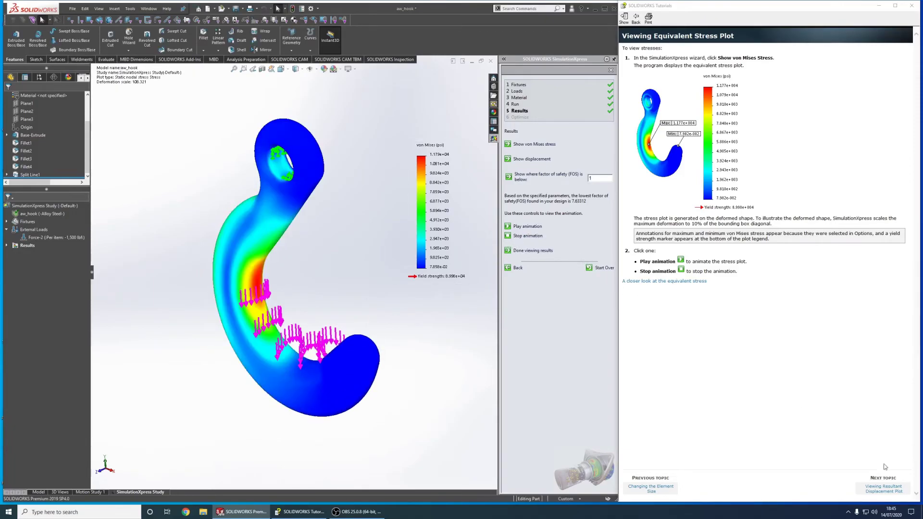
{"action": "left_click", "coordinate": [883, 489]}
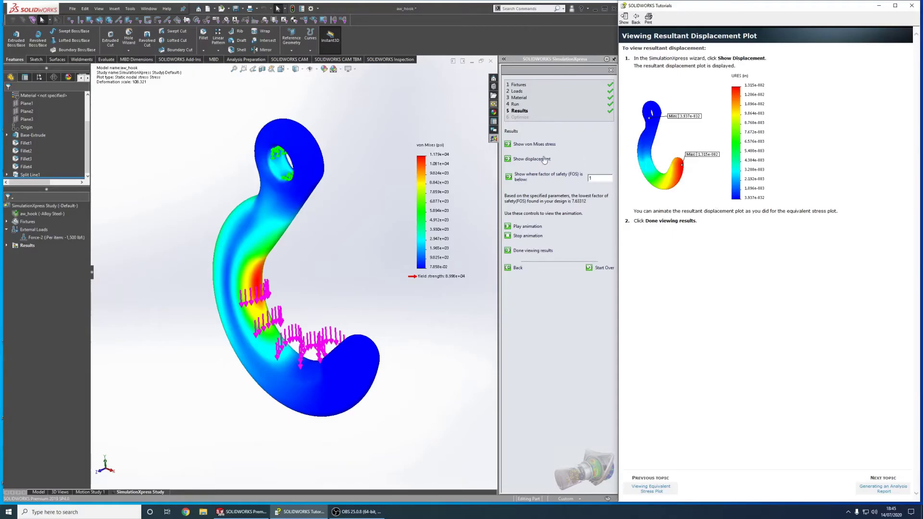
View the hook's URES resultant displacement plot, then mark results reviewing as done.
{"action": "left_click", "coordinate": [531, 159]}
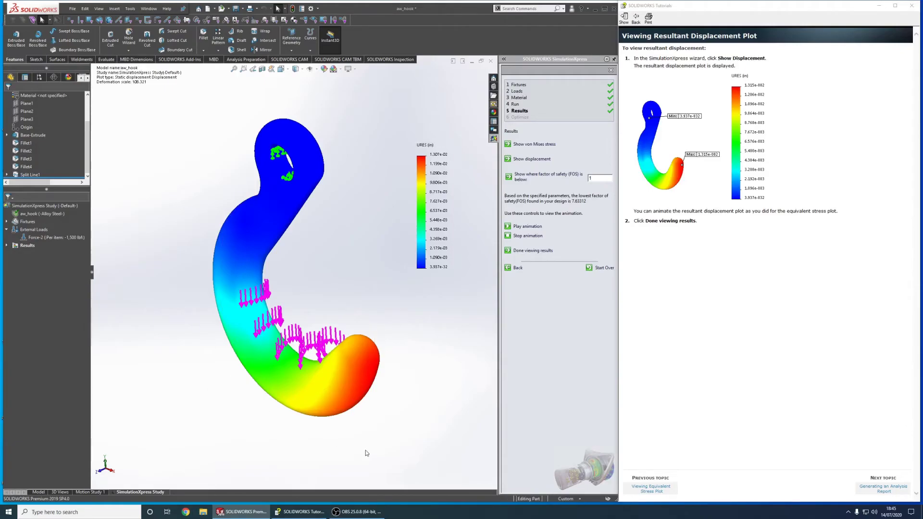
{"action": "left_click", "coordinate": [534, 252]}
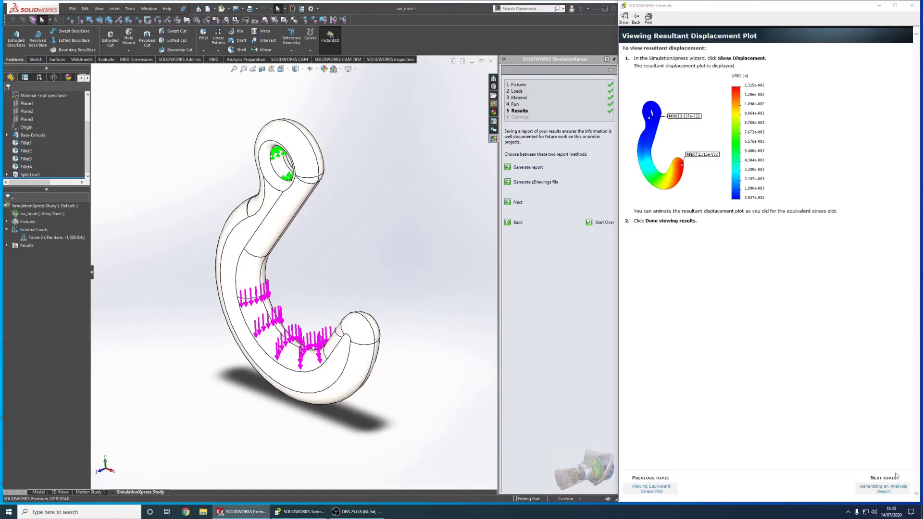
Advance the tutorial past Generating an Analysis Report to Exiting SimulationXpress and Saving the Analysis Session.
{"action": "left_click", "coordinate": [885, 487]}
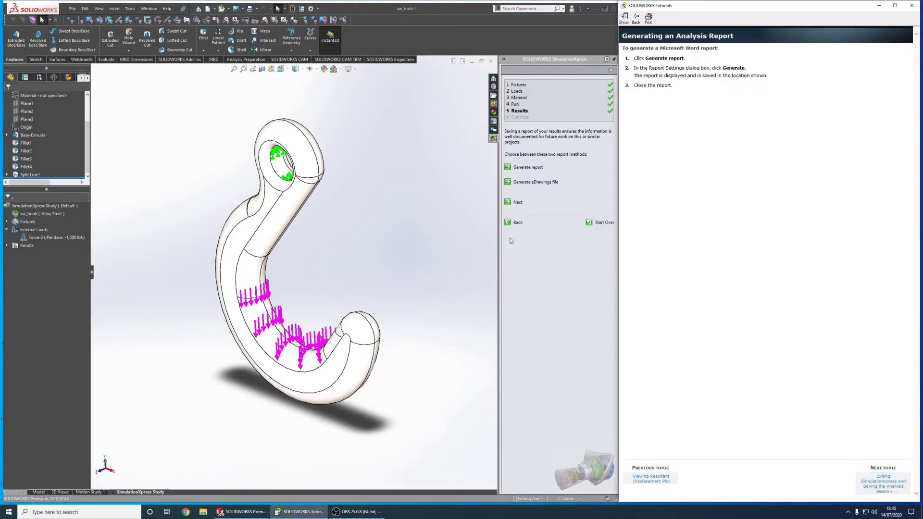
{"action": "left_click", "coordinate": [558, 171]}
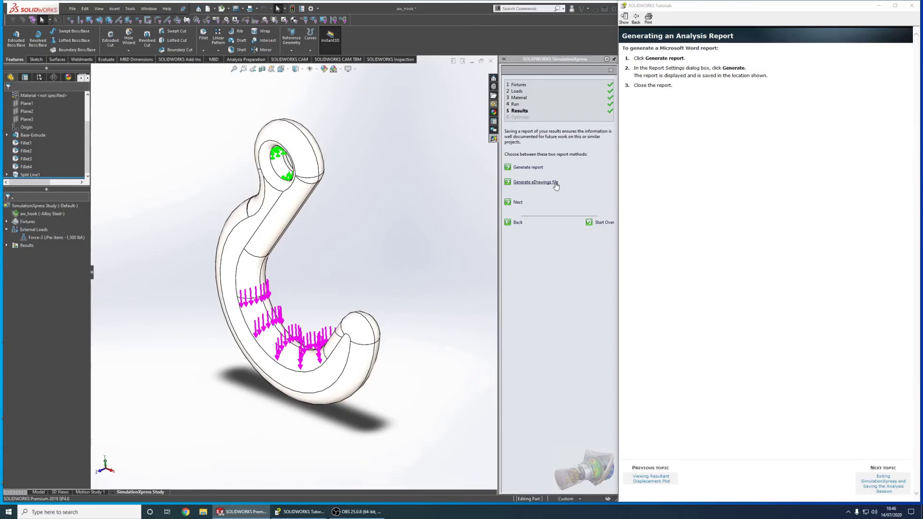
{"action": "left_click", "coordinate": [874, 478]}
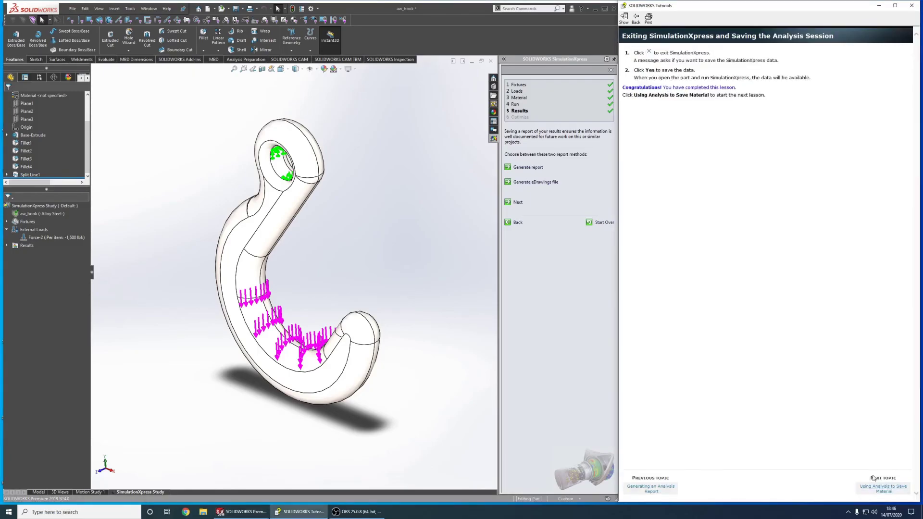
Answer No to Optimize Your Design and finish the SimulationXpress wizard.
{"action": "left_click", "coordinate": [517, 203]}
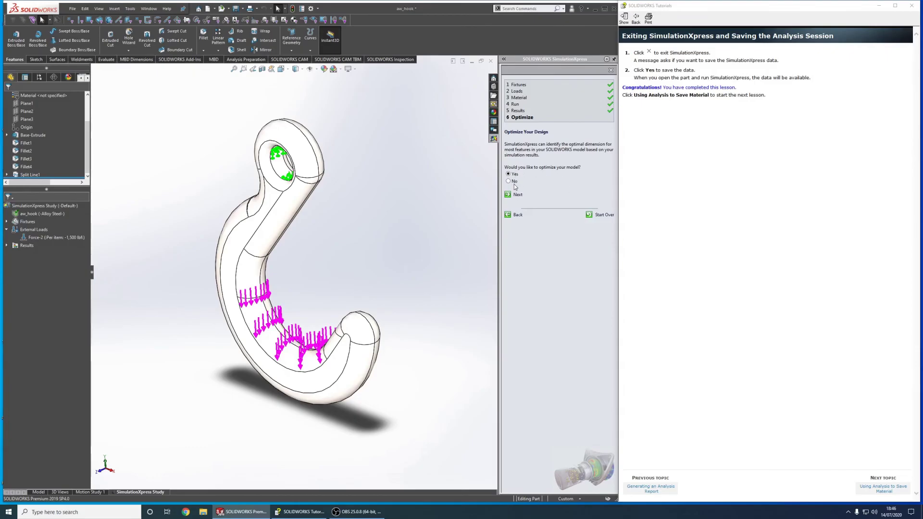
{"action": "left_click", "coordinate": [514, 182]}
{"action": "left_click", "coordinate": [515, 194]}
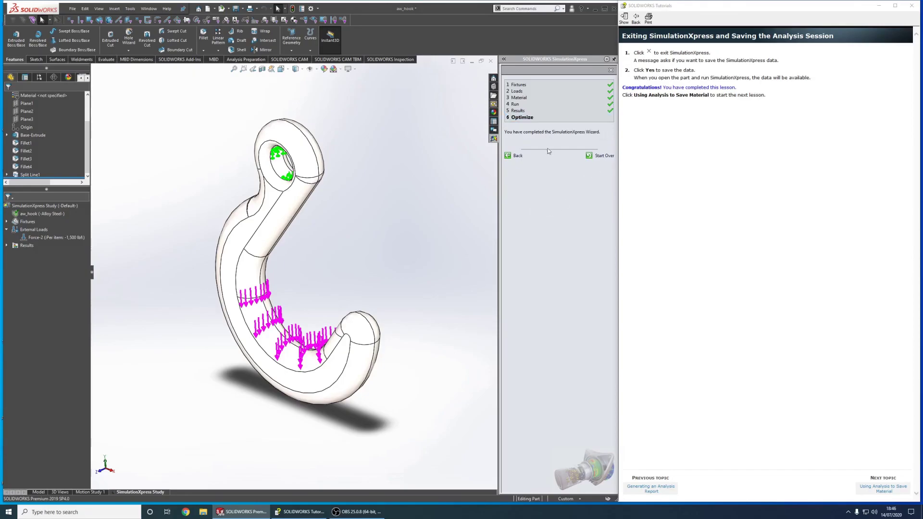